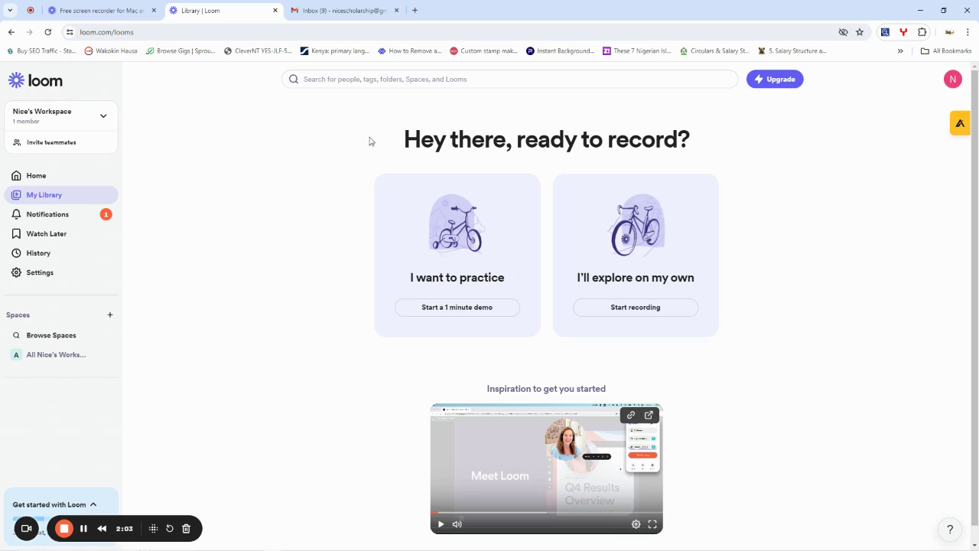
# Step: Fill in a coworker's e-mail in the teammate invitation, view the available roles, and close the invitation without sending it
pyautogui.click(104, 117)
pyautogui.click(105, 118)
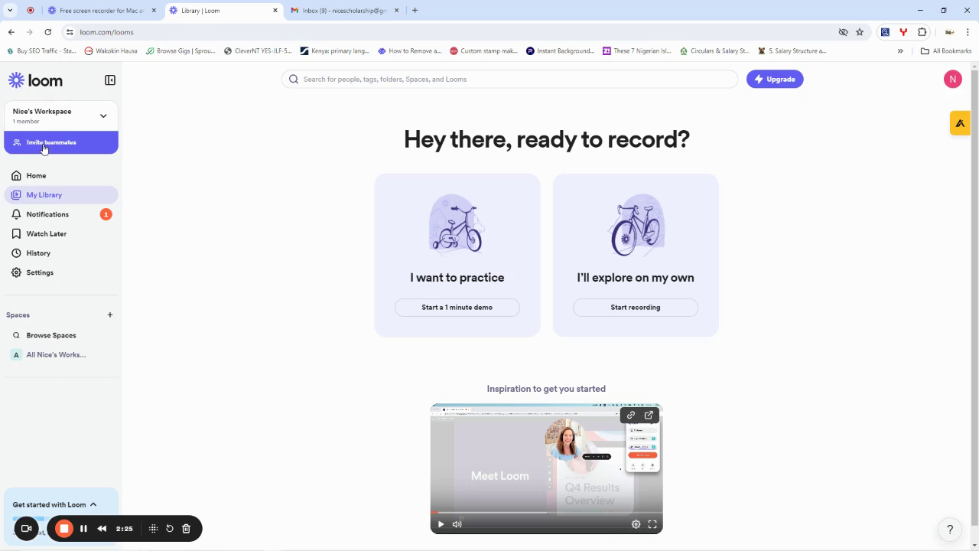
pyautogui.click(43, 146)
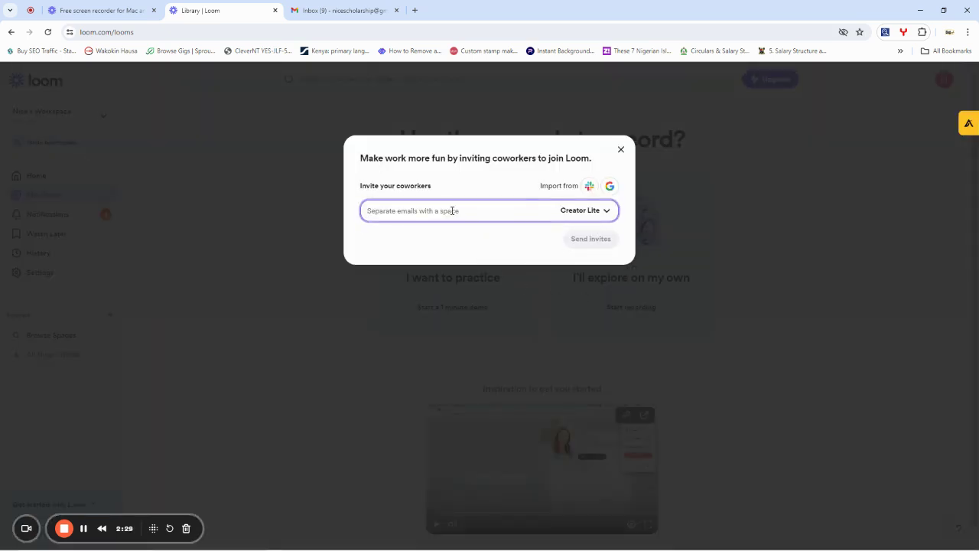
pyautogui.click(422, 213)
pyautogui.click(478, 235)
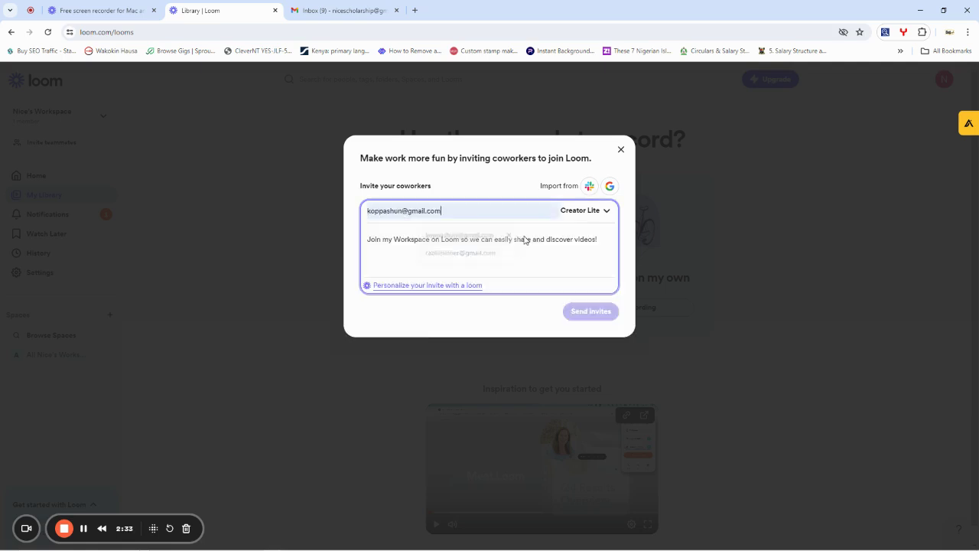
pyautogui.click(601, 214)
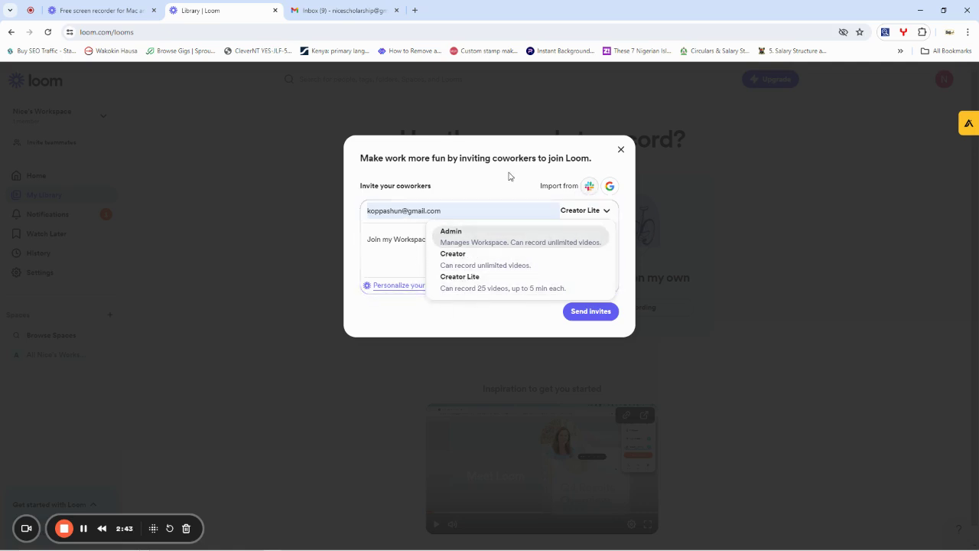
pyautogui.click(620, 150)
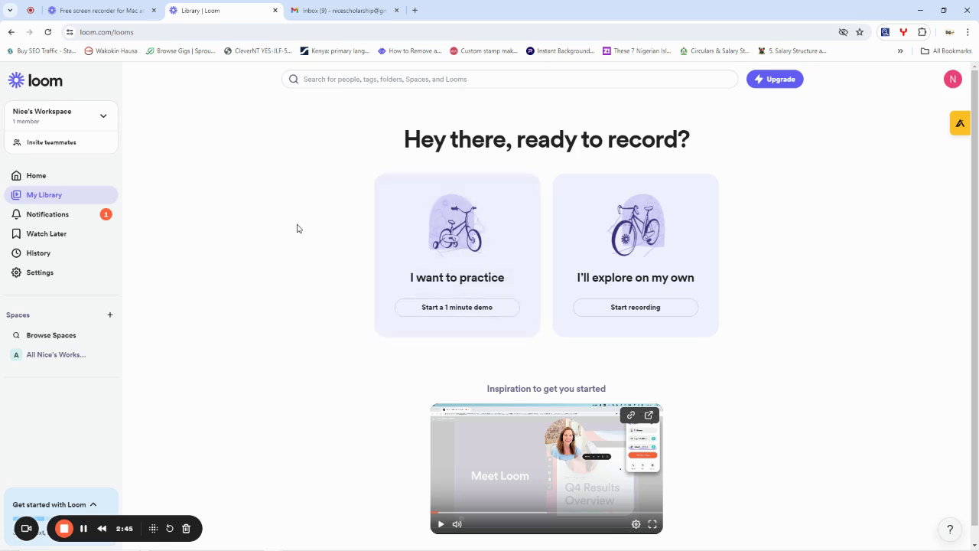
# Step: Review the workspace notifications, including the comments, the items shared with me and the overview
pyautogui.click(47, 219)
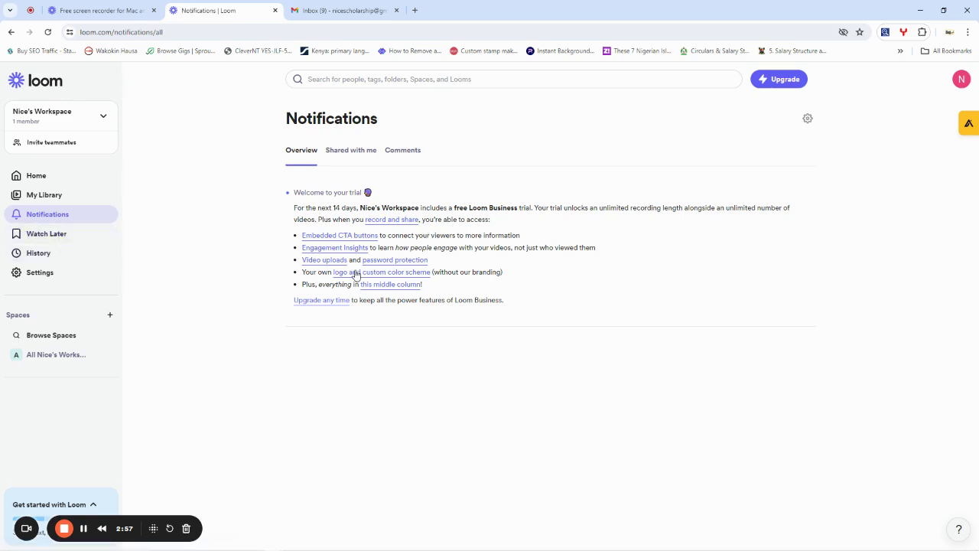
pyautogui.click(402, 155)
pyautogui.click(363, 157)
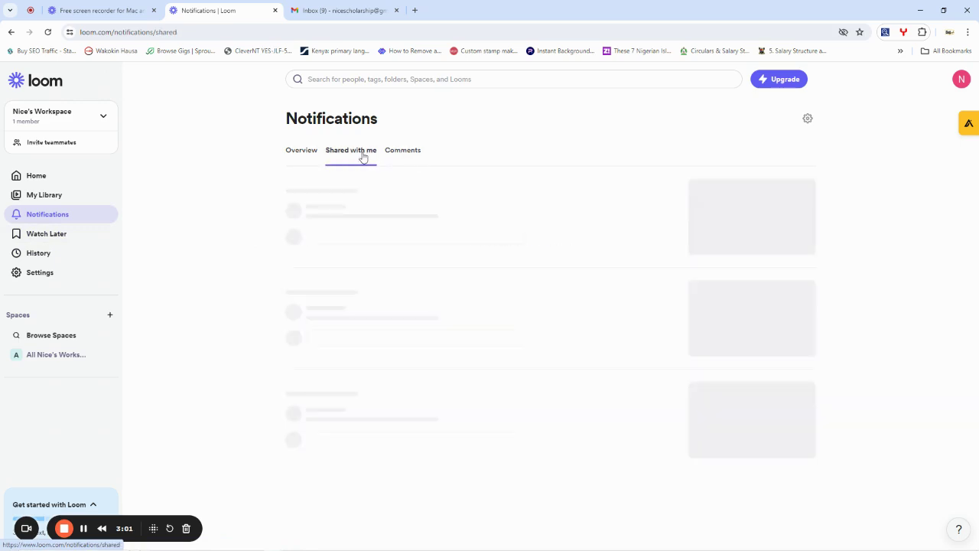
pyautogui.click(300, 151)
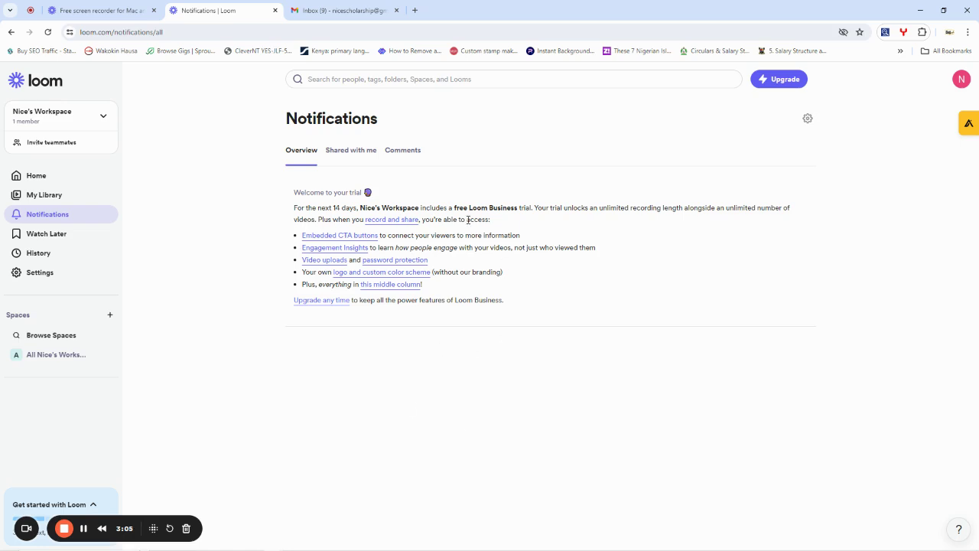
# Step: Look through the Watch Later and History pages and the Settings entries, and return to My Library
pyautogui.click(50, 238)
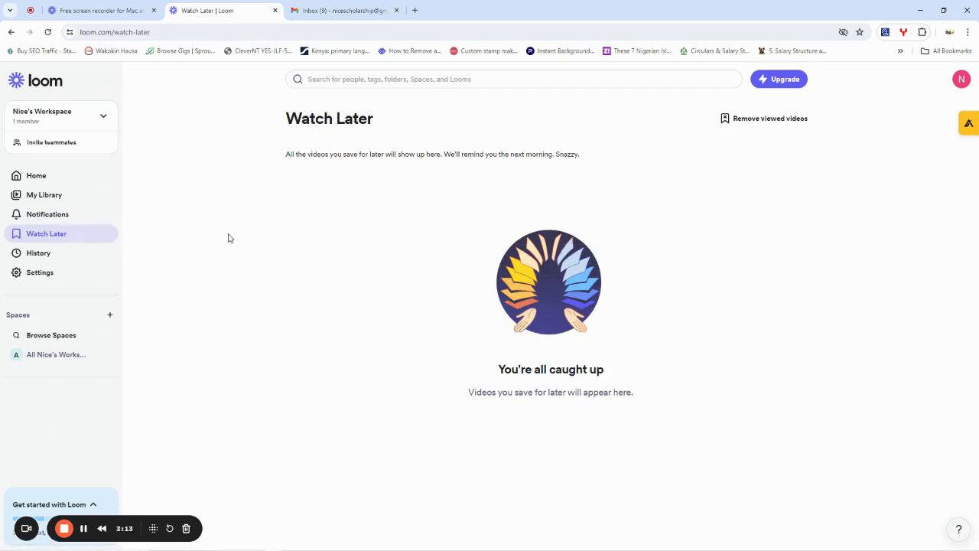
pyautogui.click(33, 260)
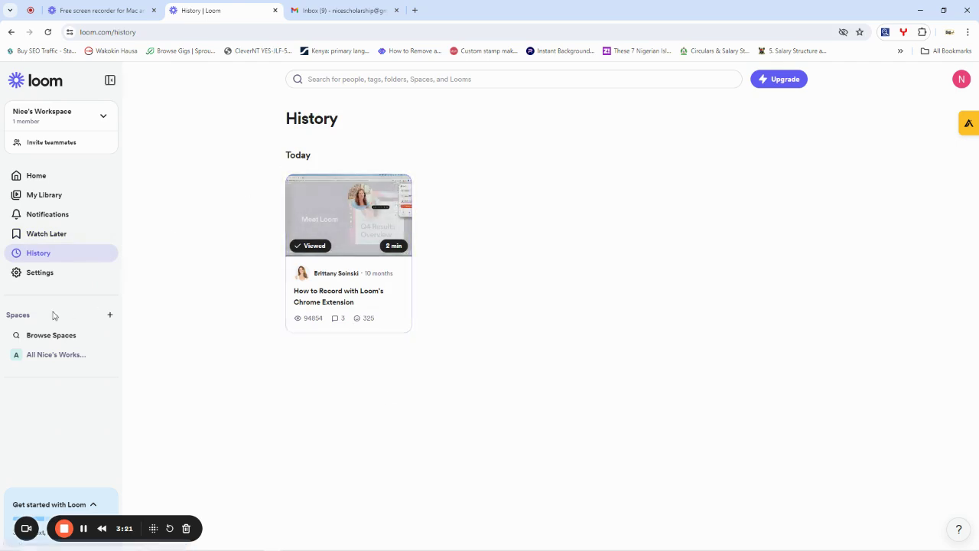
pyautogui.click(31, 277)
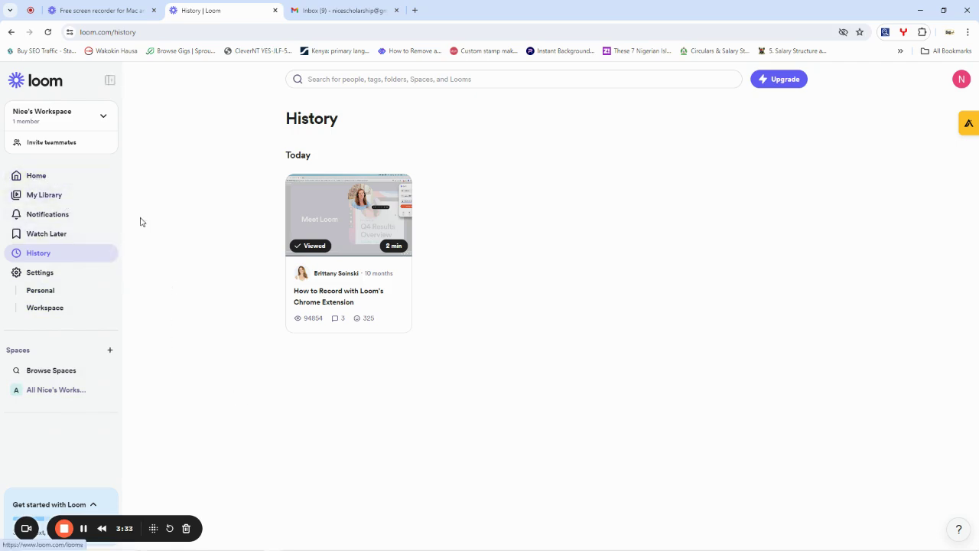
pyautogui.click(43, 197)
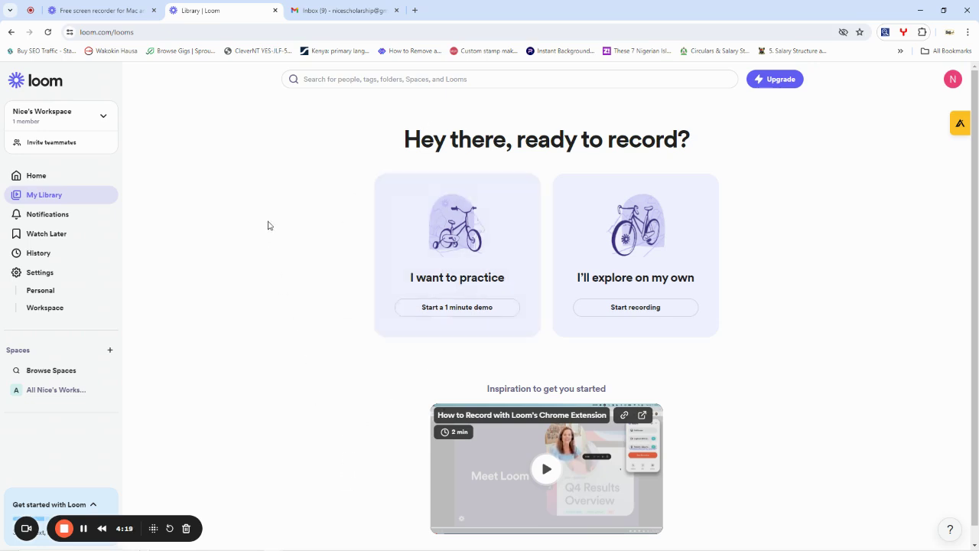
# Step: Switch to the incognito browser window with the Loom video library and open the recorder for a new video
pyautogui.moveTo(229, 548)
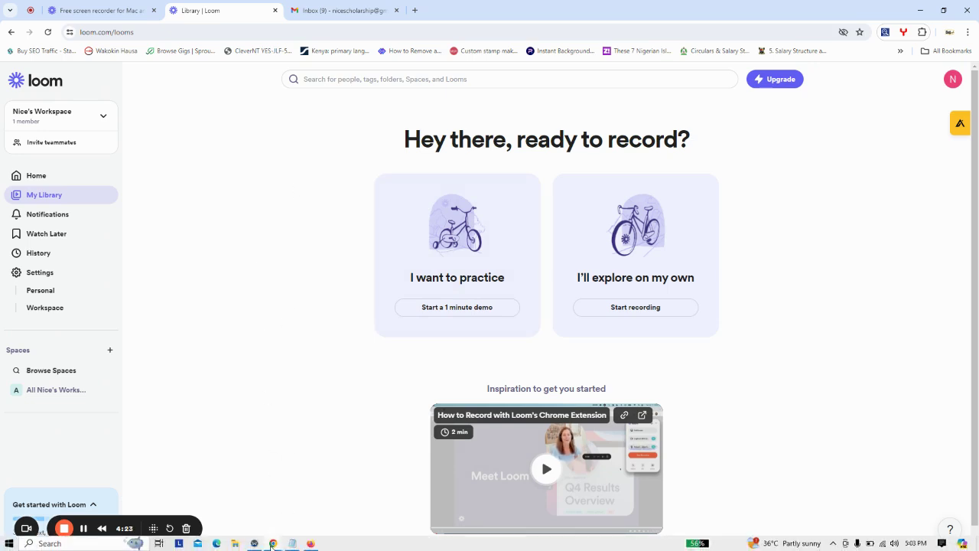
pyautogui.moveTo(273, 536)
pyautogui.click(254, 513)
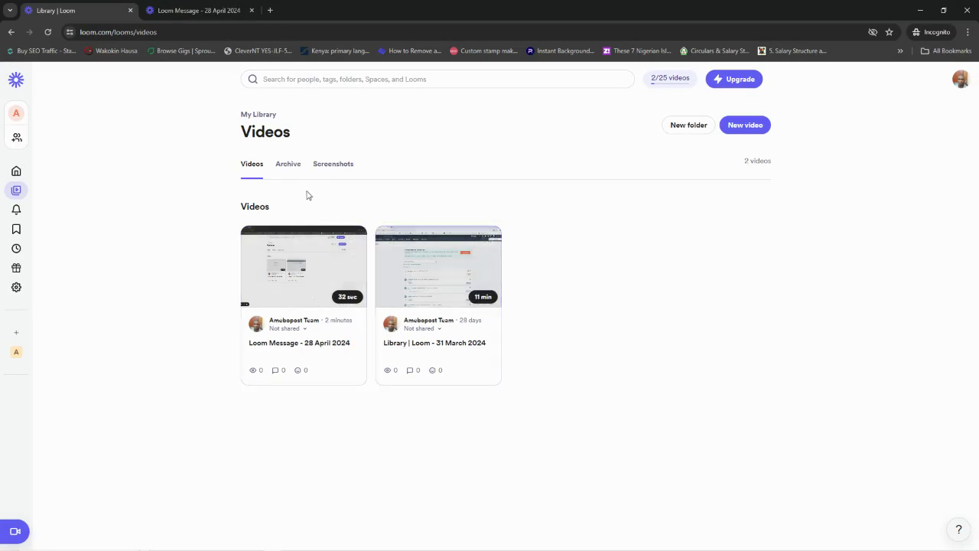
pyautogui.moveTo(488, 271)
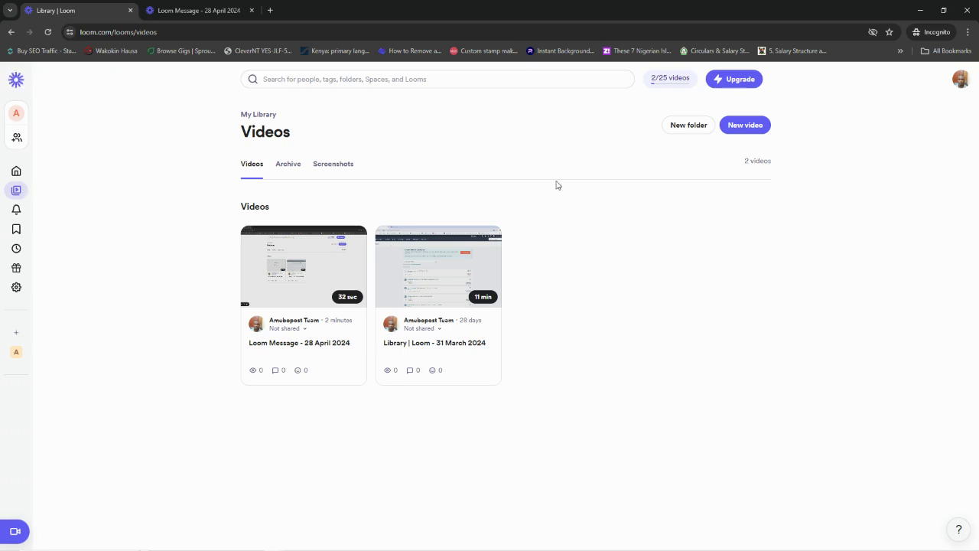
pyautogui.click(740, 132)
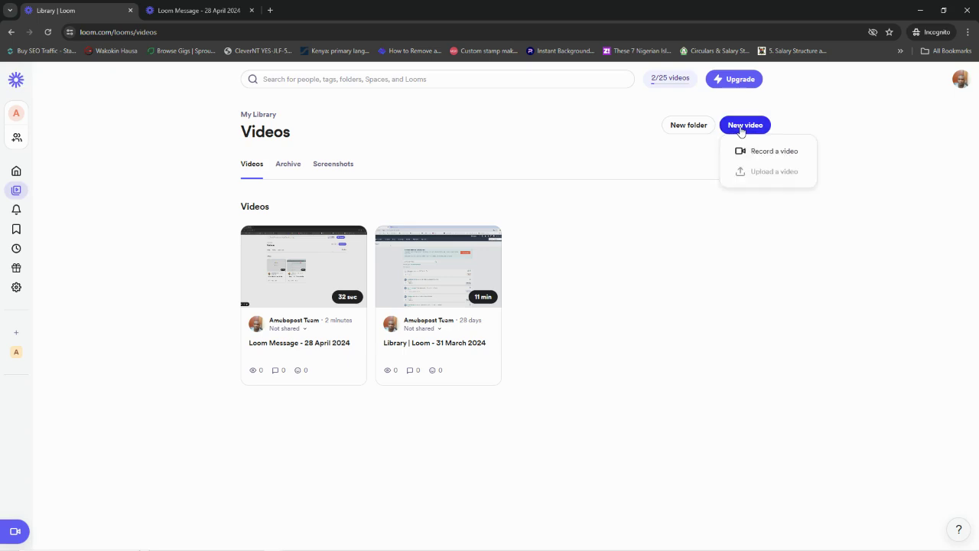
pyautogui.click(773, 152)
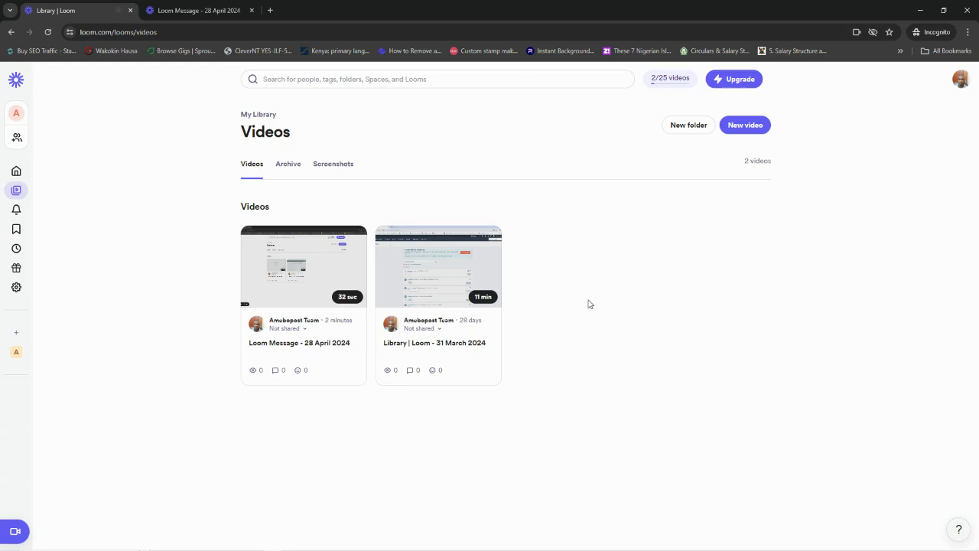
pyautogui.hotkey('alt', 'shift', 'l')
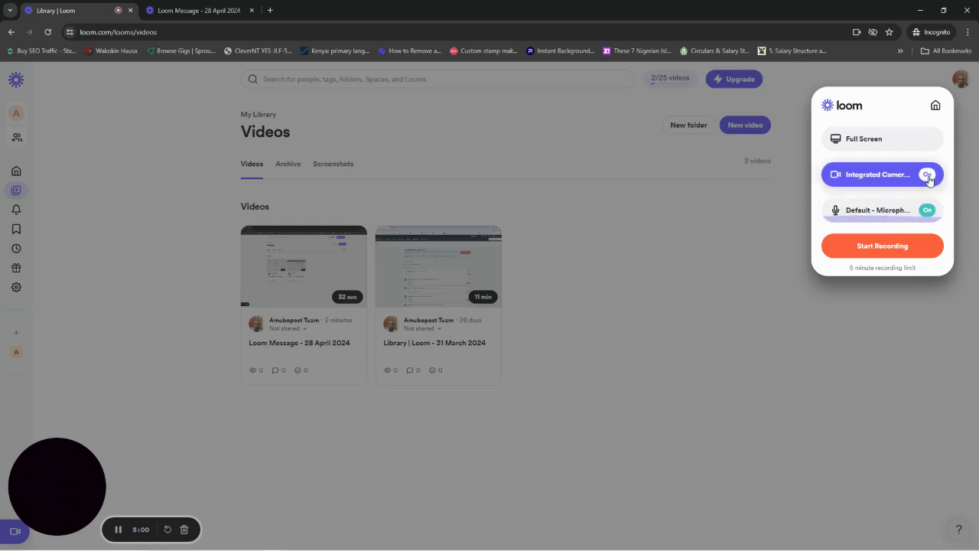
# Step: Turn the camera off in the recorder and start recording, sharing the entire screen
pyautogui.click(927, 175)
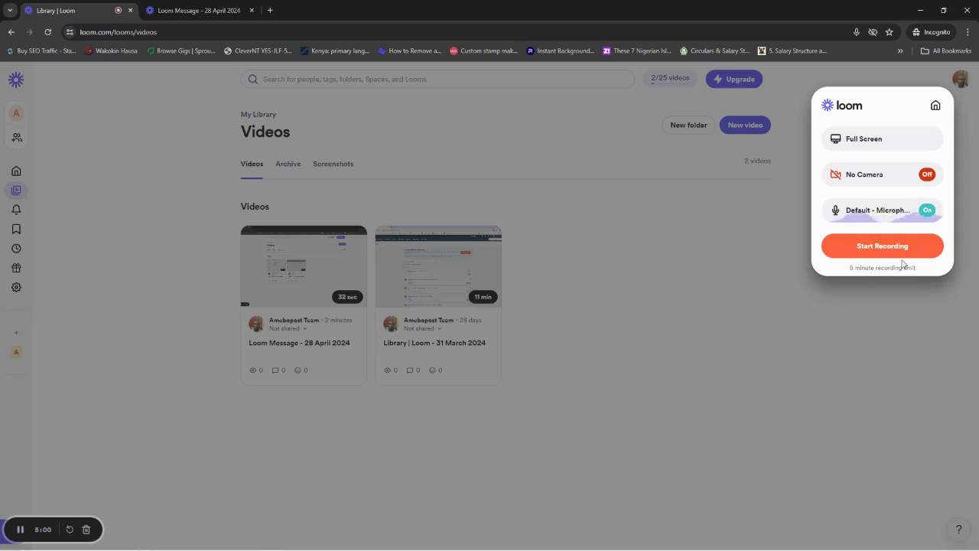
pyautogui.click(928, 176)
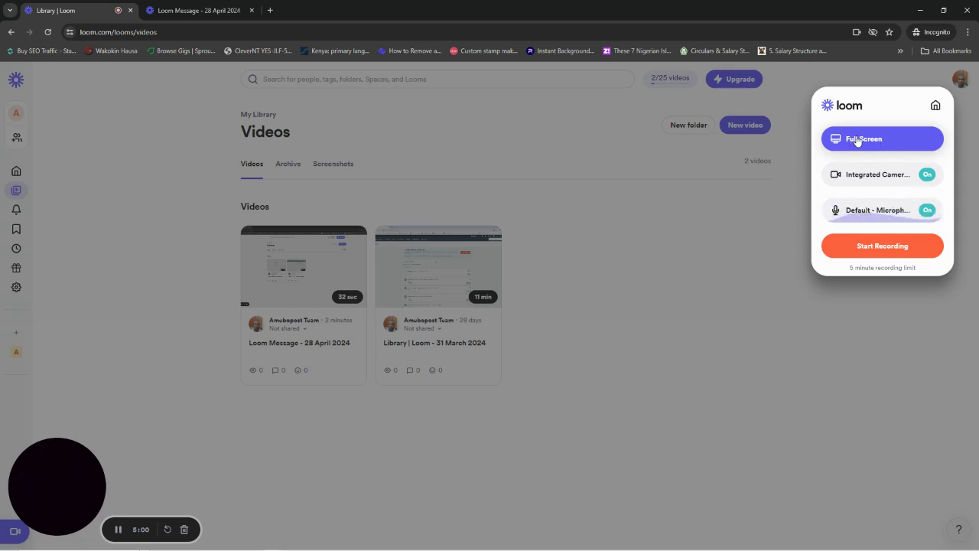
pyautogui.click(927, 176)
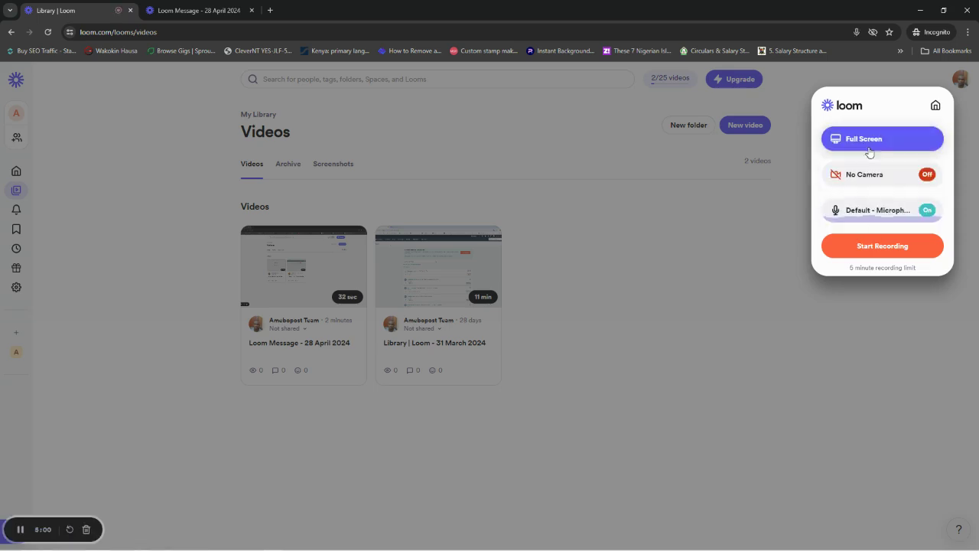
pyautogui.click(867, 248)
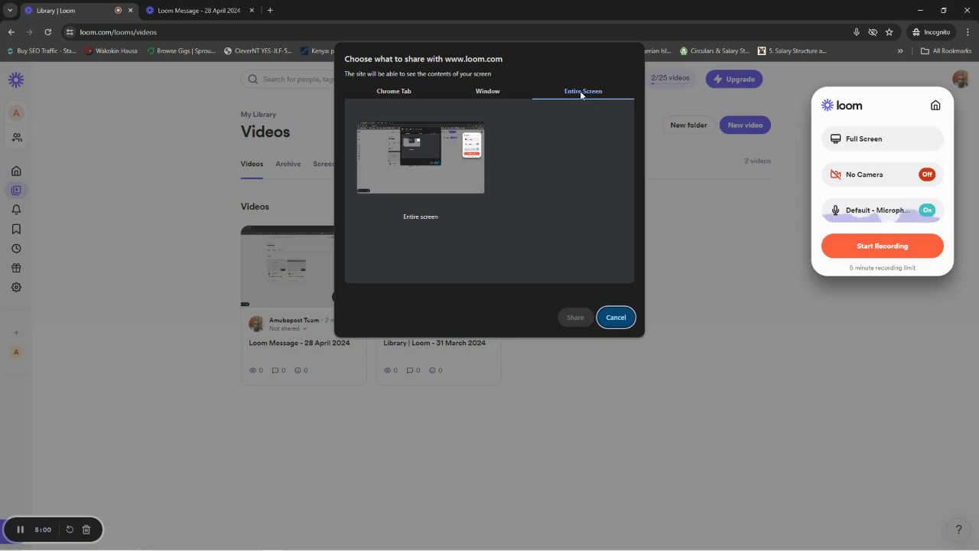
pyautogui.click(428, 149)
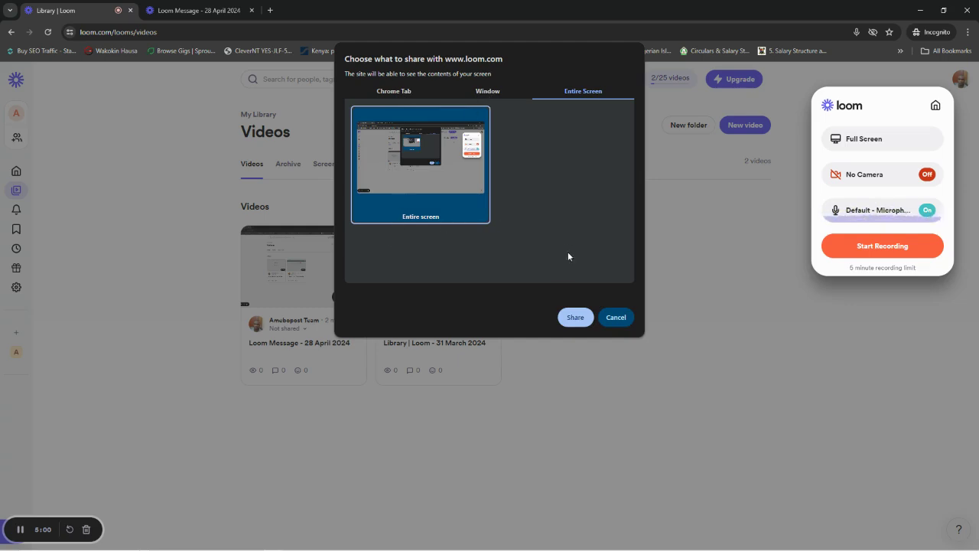
pyautogui.click(574, 317)
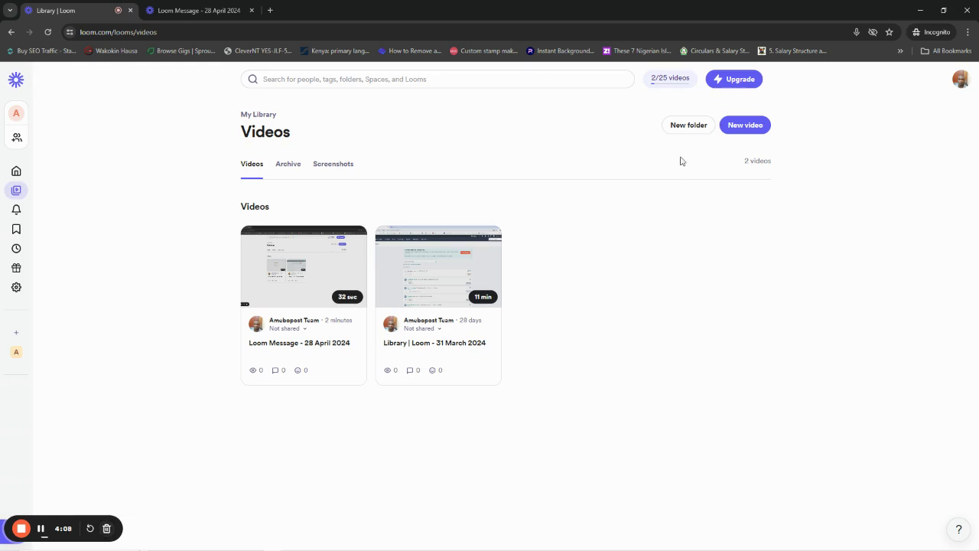
# Step: Create a new folder named "Class Recording" in the video library
pyautogui.click(688, 127)
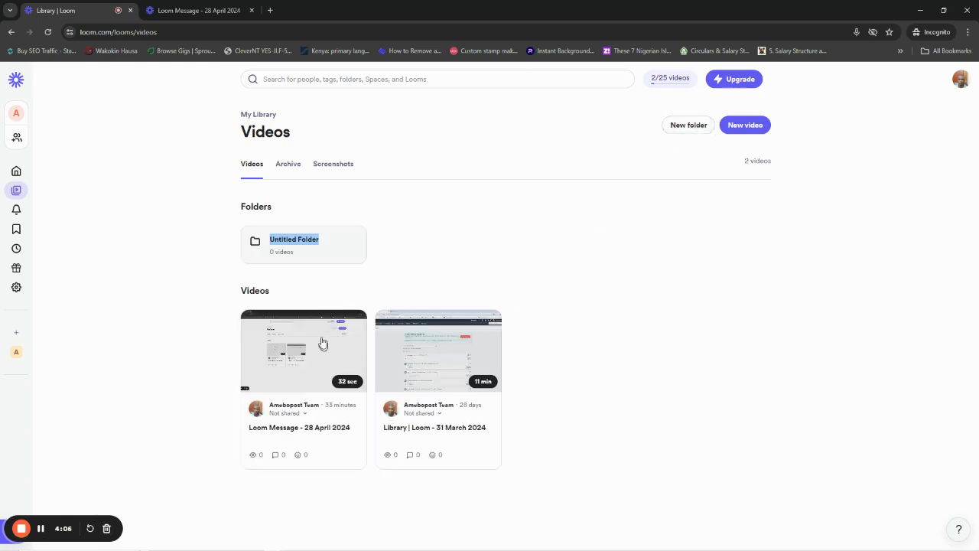
pyautogui.press('BackSpace')
pyautogui.write('Class Recording')
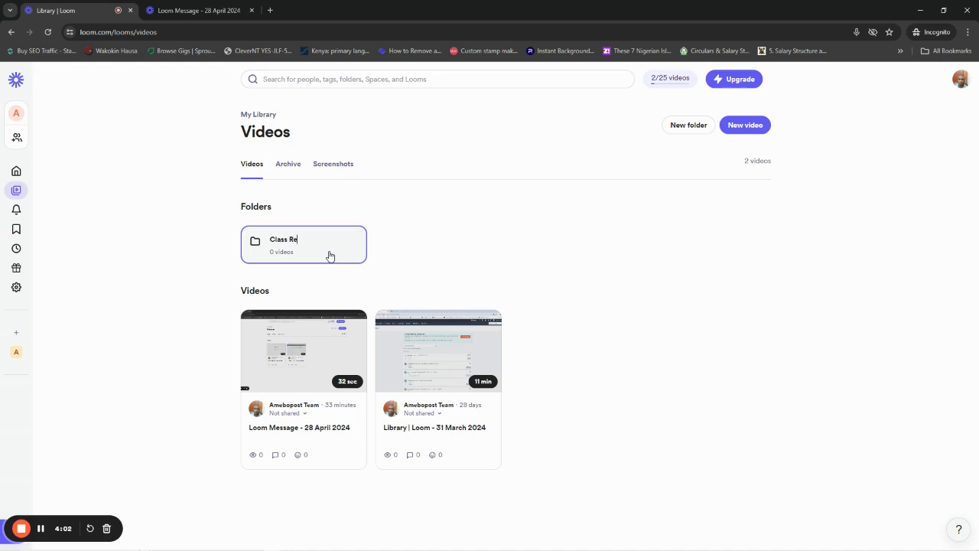
pyautogui.click(222, 244)
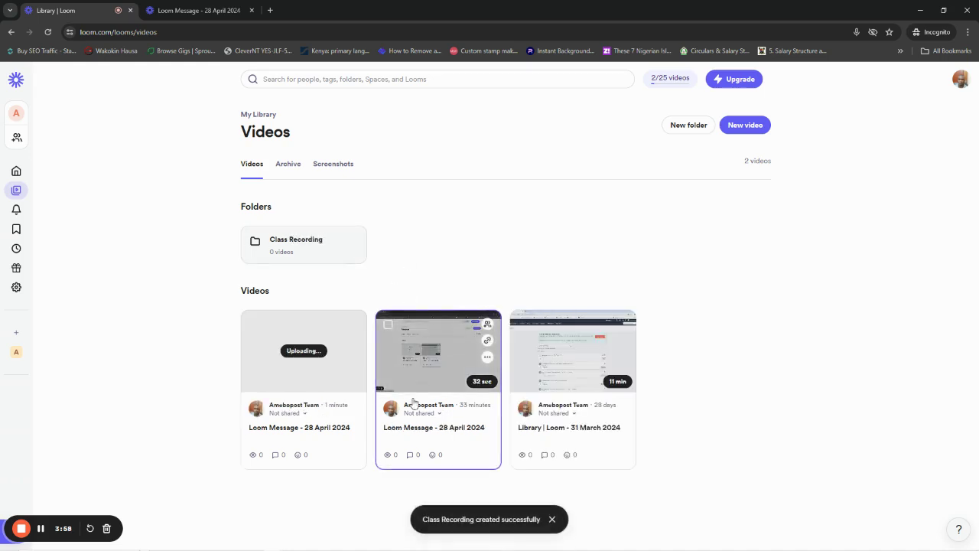
# Step: Move the 32-second video "Loom Message - 28 April 2024" into the Class Recording folder
pyautogui.click(488, 359)
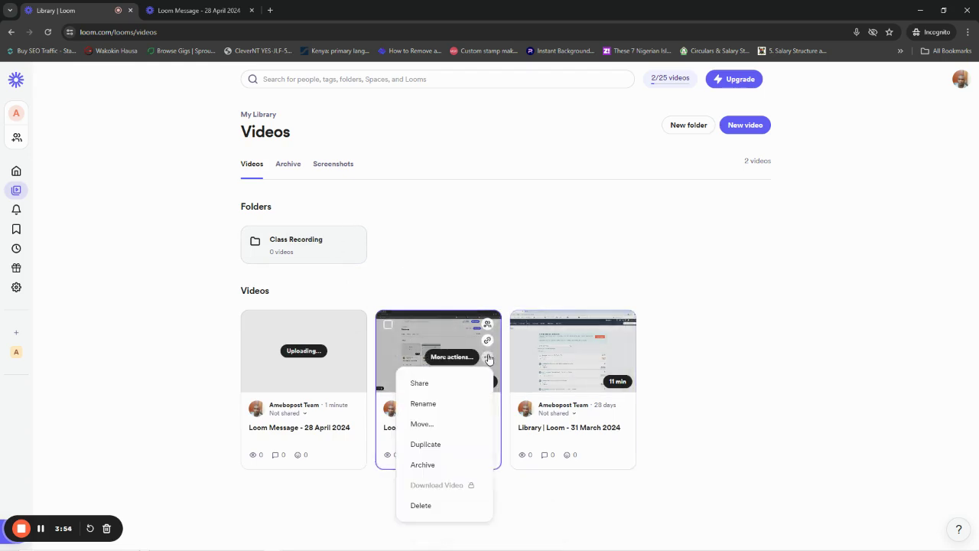
pyautogui.click(424, 424)
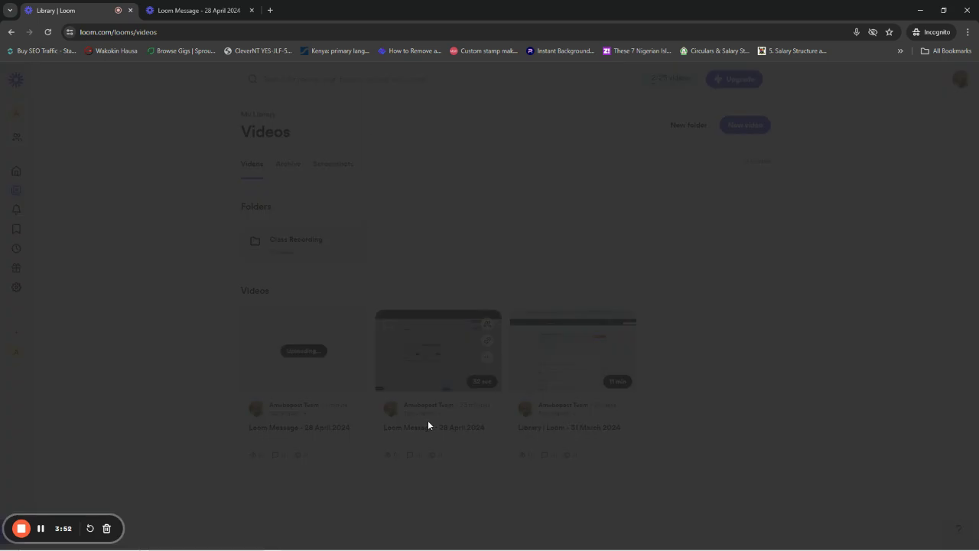
pyautogui.click(440, 197)
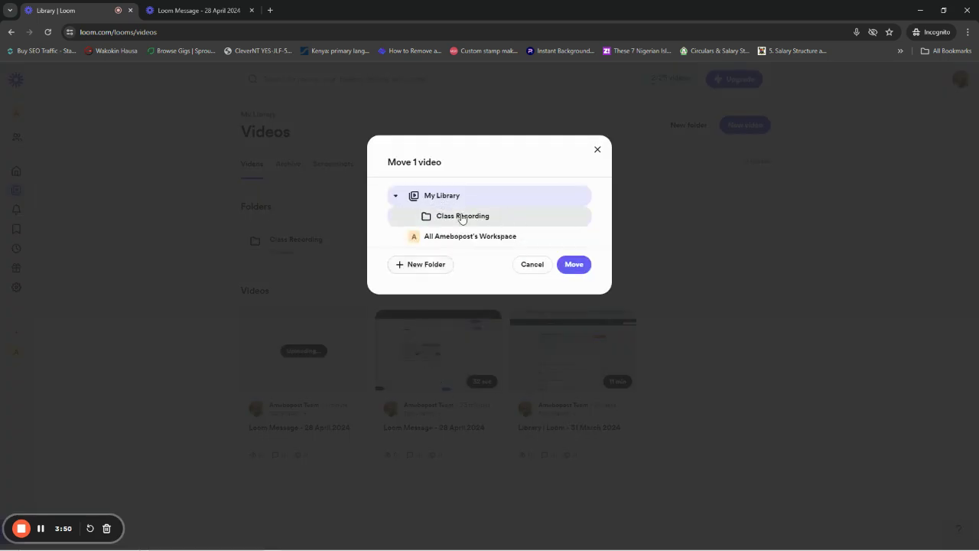
pyautogui.click(504, 215)
pyautogui.click(573, 265)
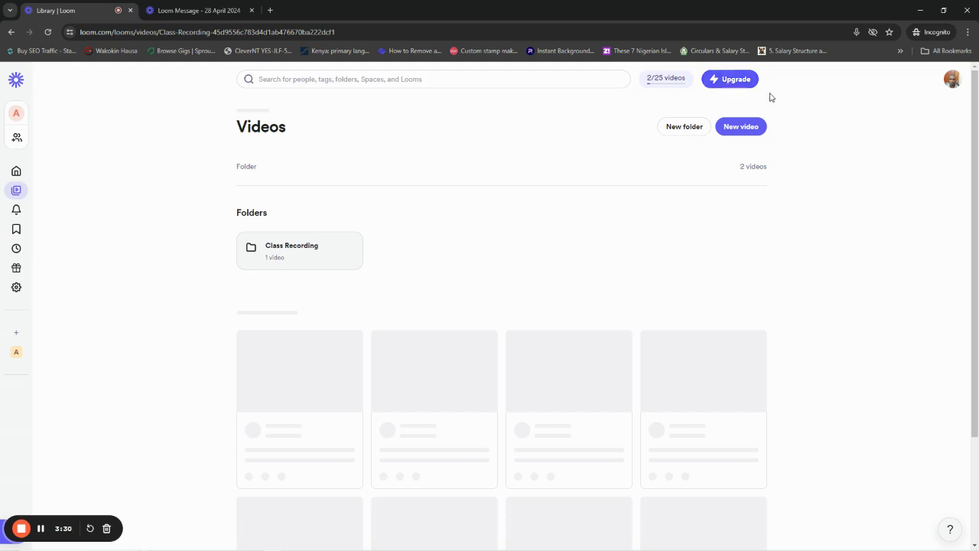
# Step: Look over the Class Recording folder page and return to My Library
pyautogui.scroll(-2, 597, 294)
pyautogui.scroll(2, 582, 311)
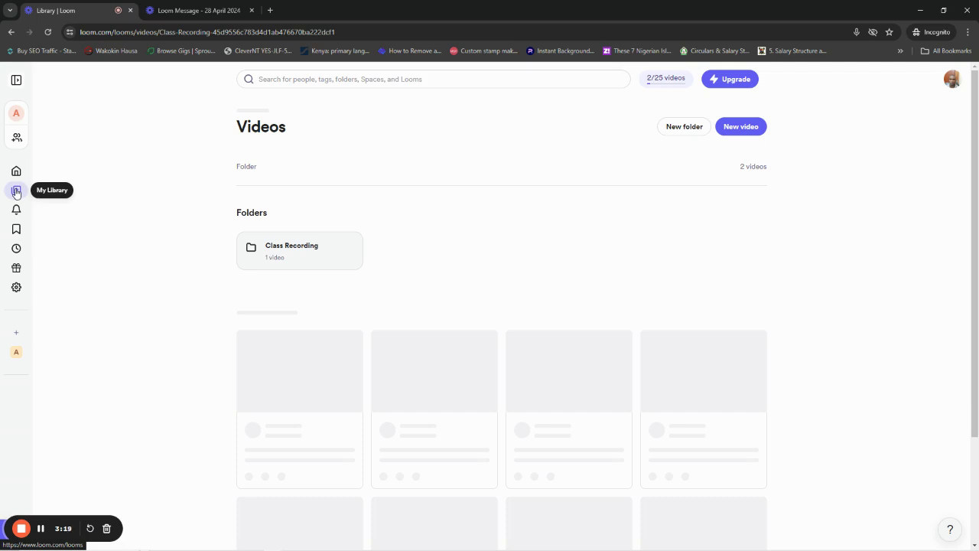
pyautogui.click(17, 192)
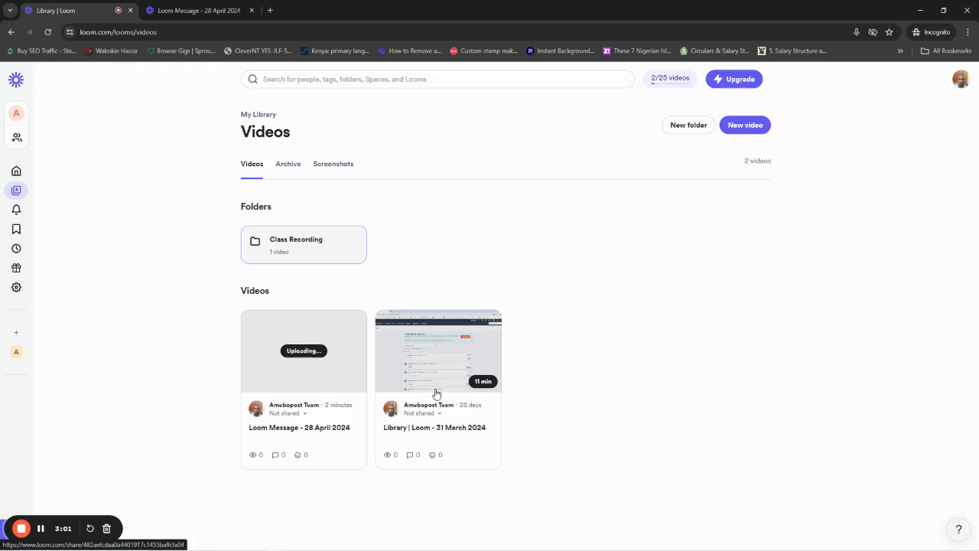
# Step: Move the 11-minute video "Library | Loom - 31 March 2024" into the Class Recording folder
pyautogui.click(487, 357)
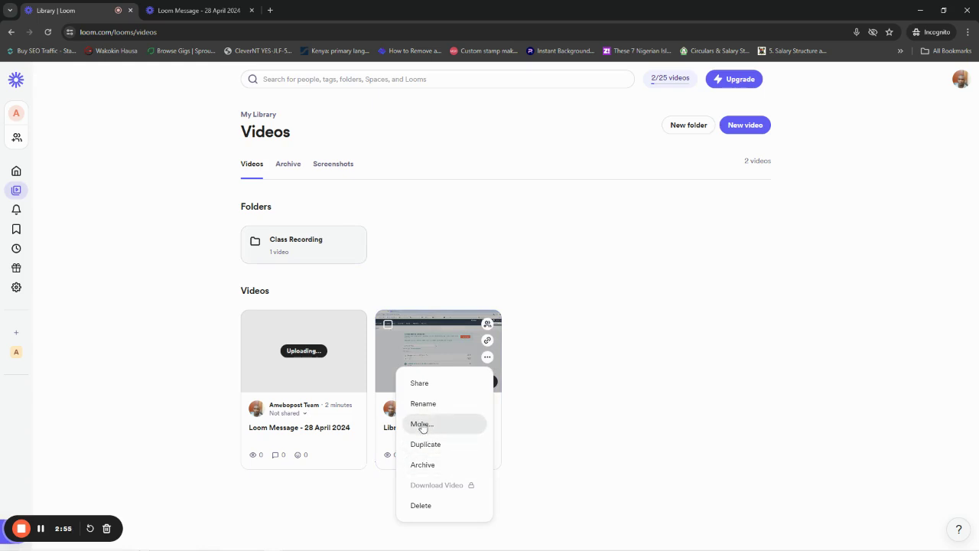
pyautogui.click(423, 424)
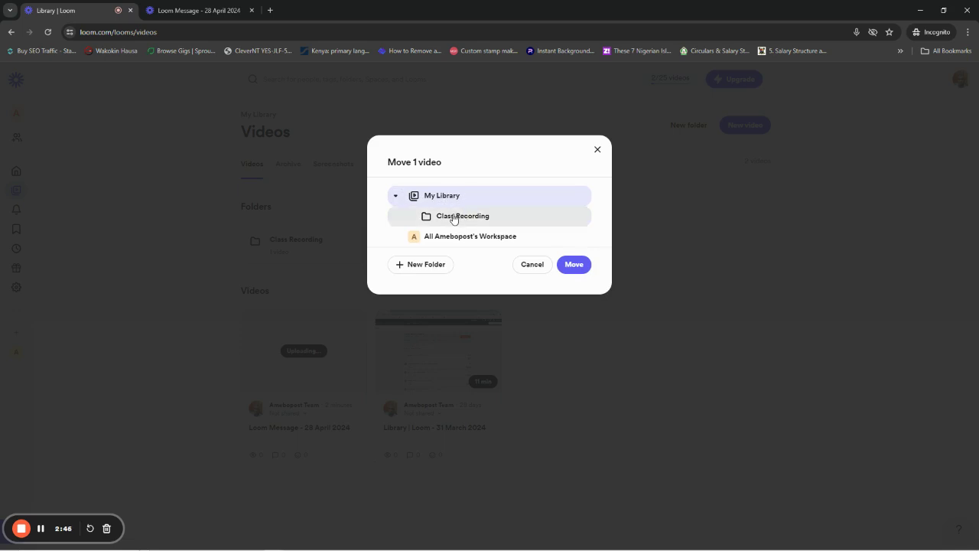
pyautogui.click(453, 219)
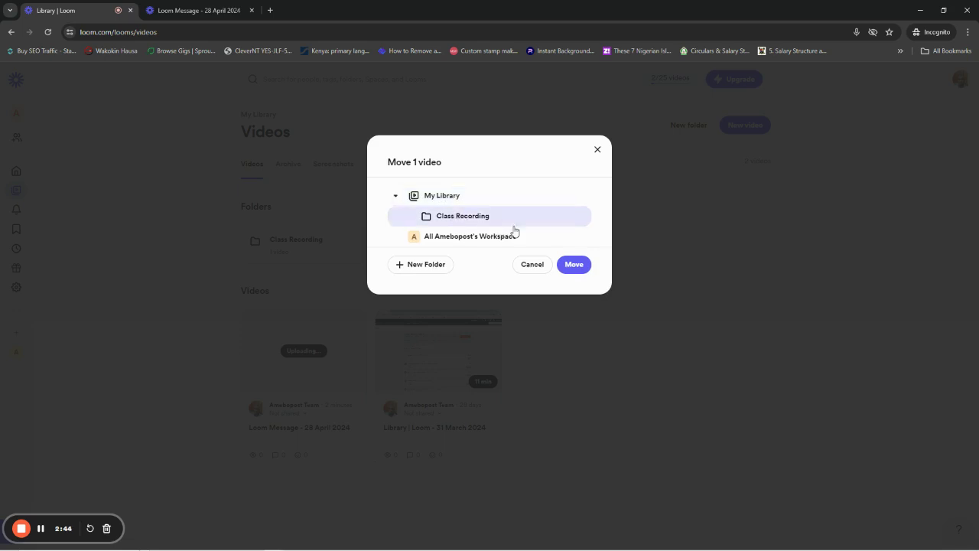
pyautogui.click(570, 264)
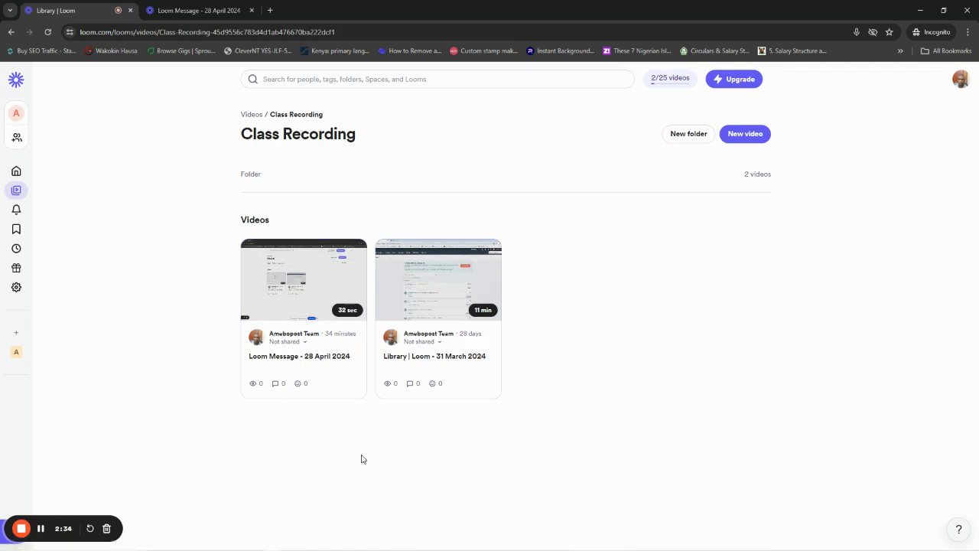
# Step: Stop the screen recording and look over the new video's page and its additional actions
pyautogui.click(21, 529)
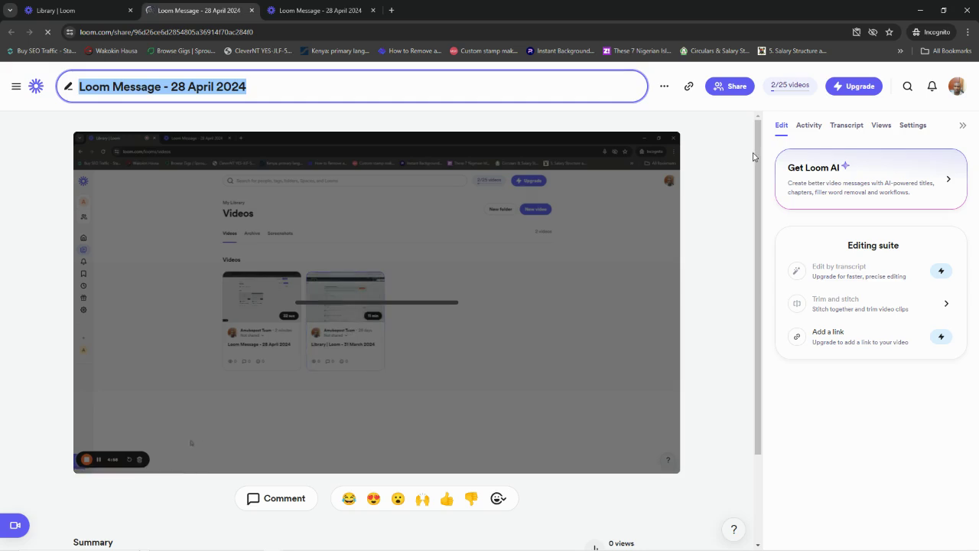
pyautogui.scroll(-2, 753, 306)
pyautogui.scroll(2, 758, 332)
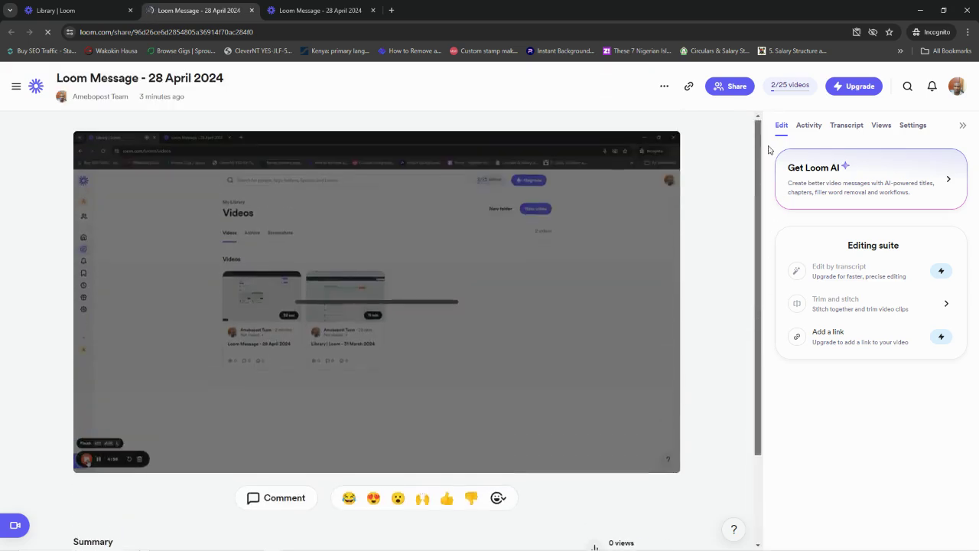
pyautogui.click(666, 87)
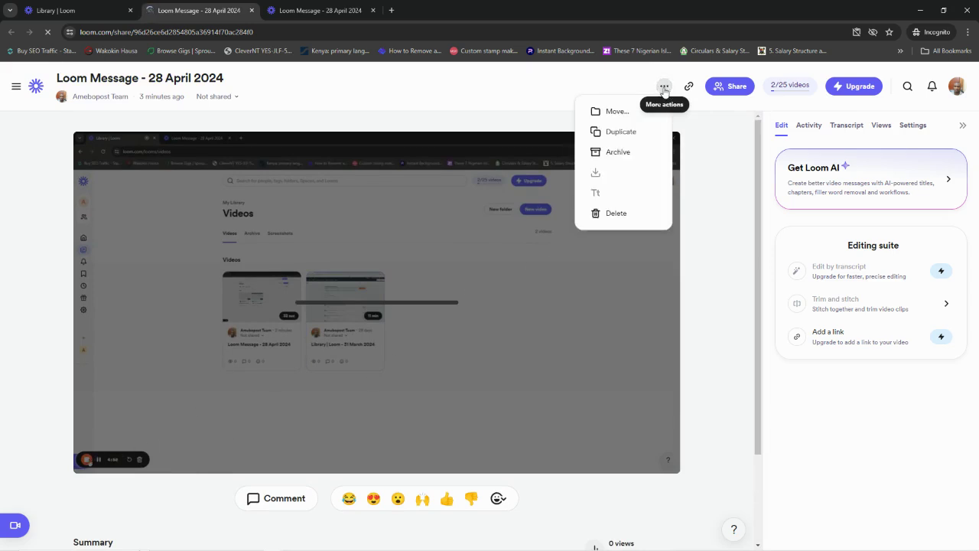
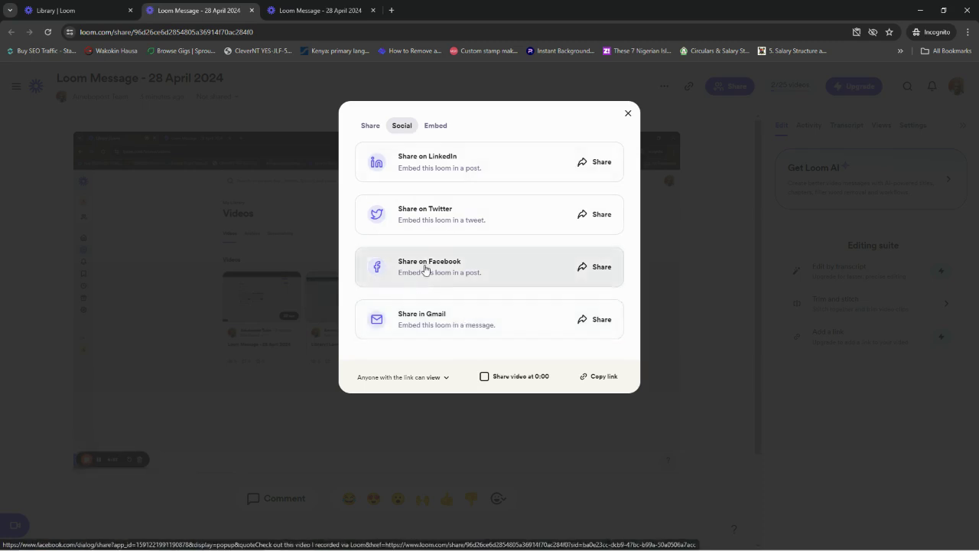
# Step: Review the video's embed options and copy its share link
pyautogui.click(437, 127)
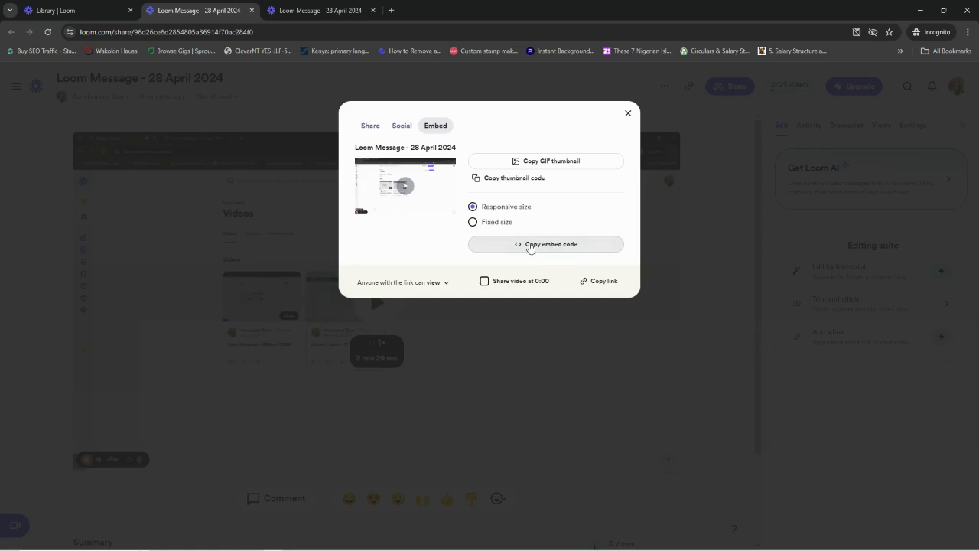
pyautogui.click(372, 130)
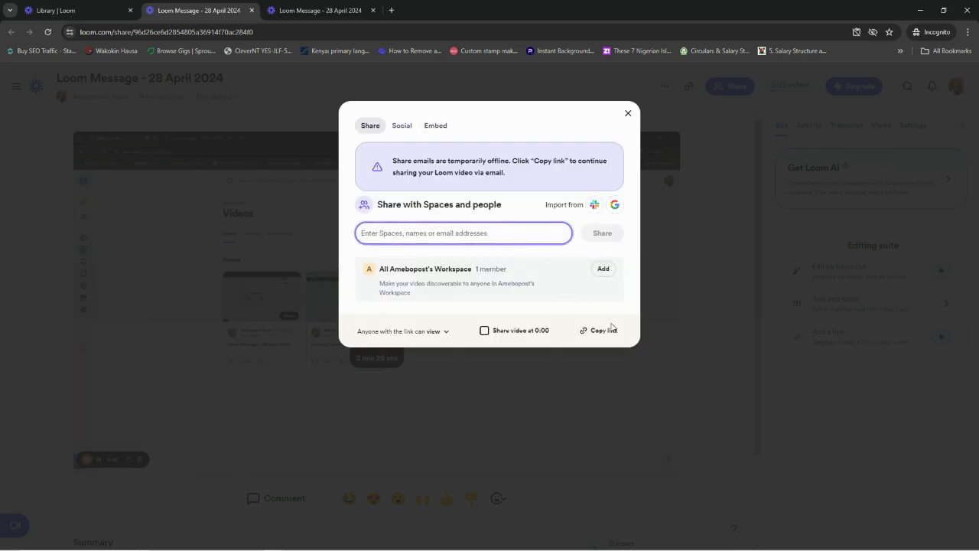
pyautogui.click(602, 331)
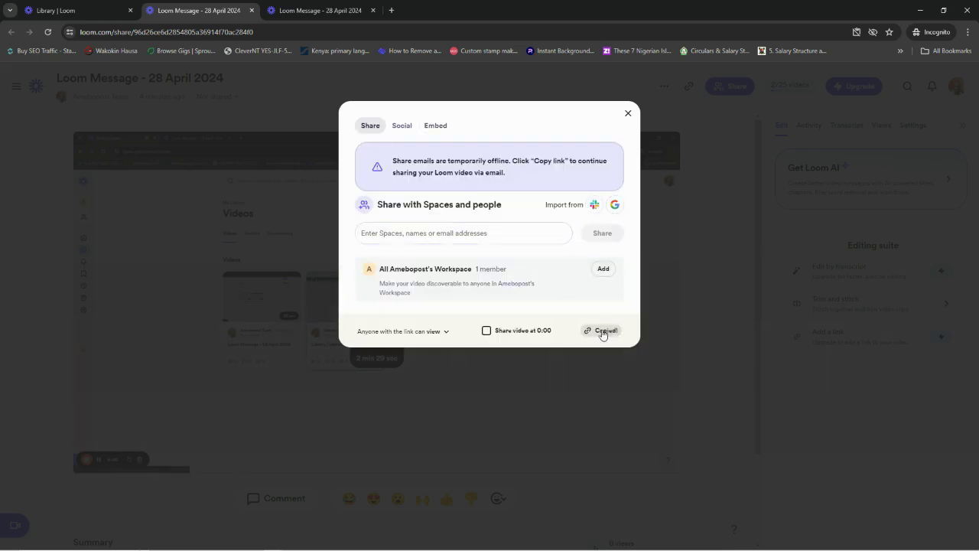
# Step: Open the copied share link in a new browser tab
pyautogui.click(391, 11)
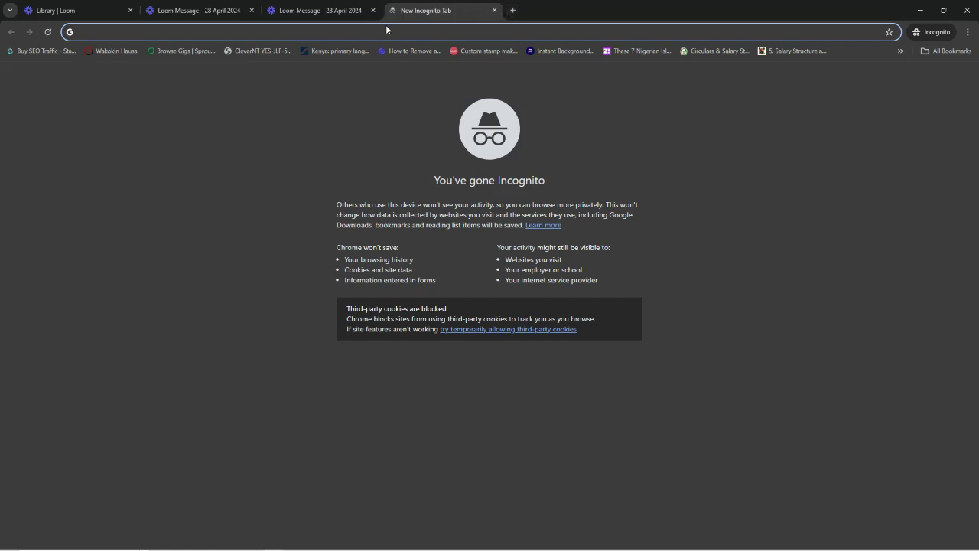
pyautogui.hotkey('ctrl', 'v')
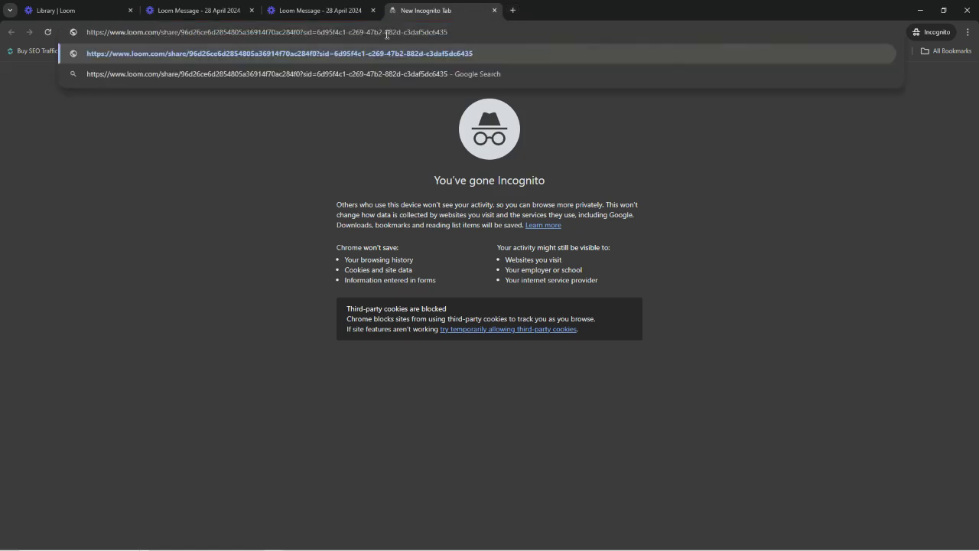
pyautogui.press('Return')
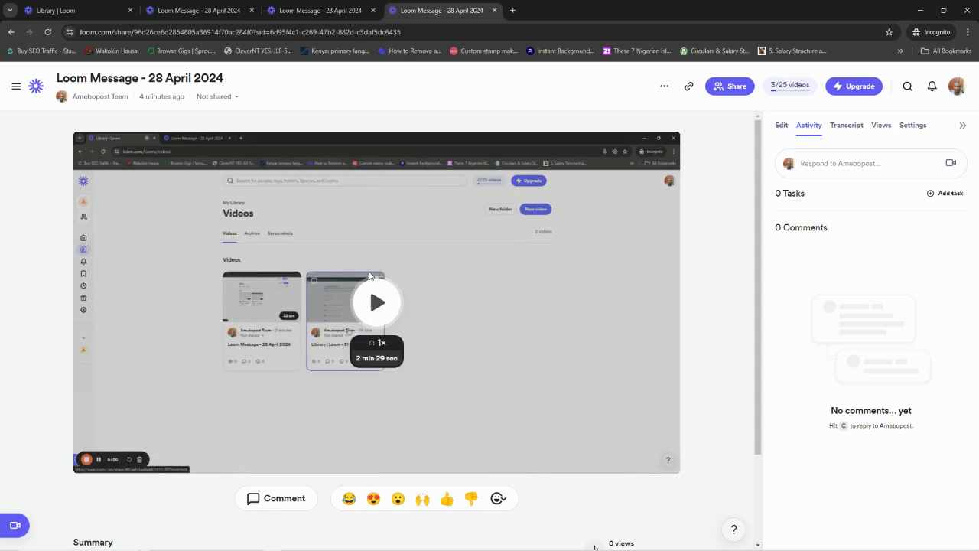
# Step: Return to the original video page, review the social sharing options, and close the sharing dialog
pyautogui.click(215, 9)
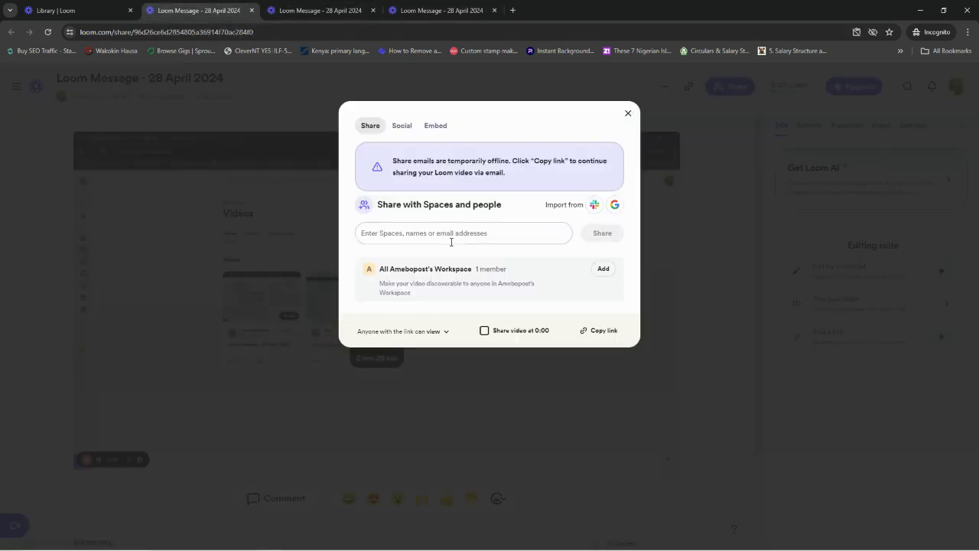
pyautogui.click(401, 125)
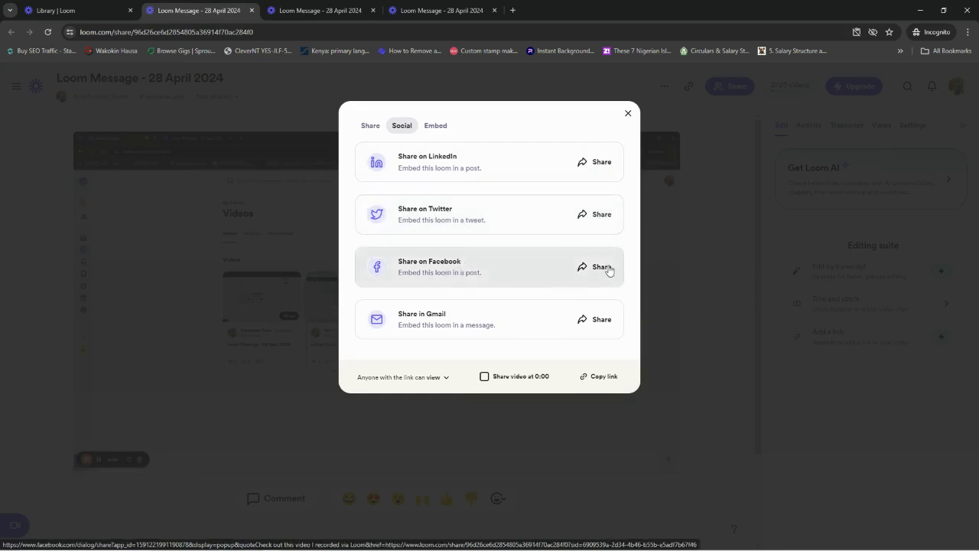
pyautogui.click(628, 114)
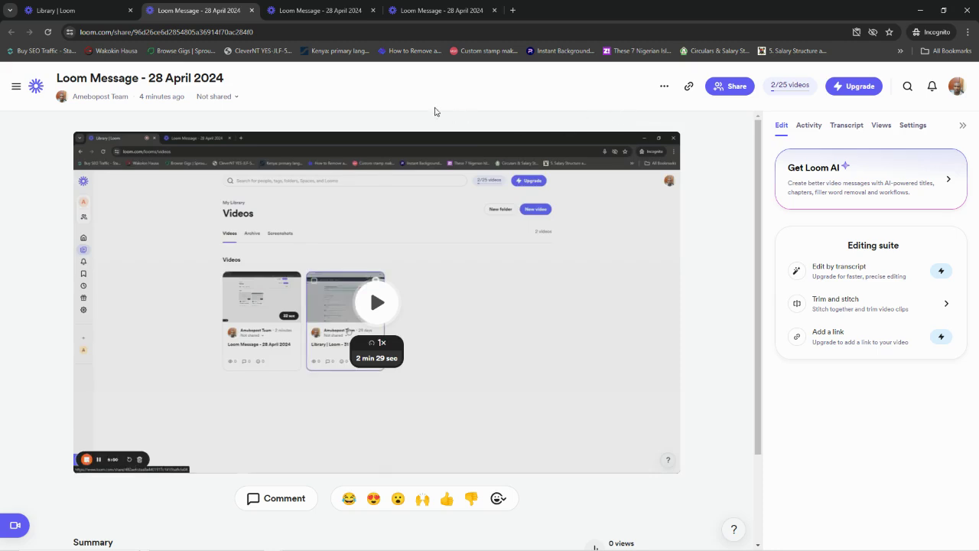
# Step: Go back to the Class Recording folder page and minimize the incognito window
pyautogui.click(68, 9)
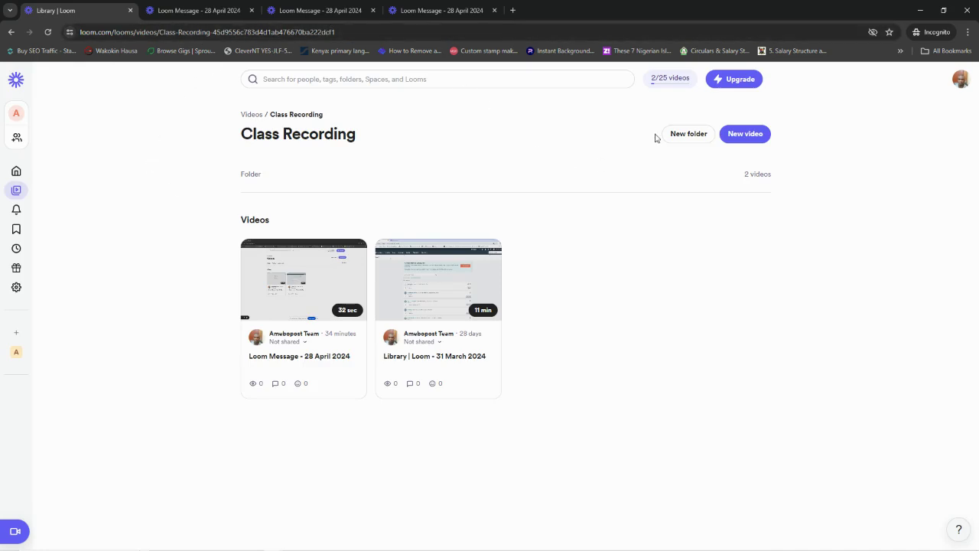
pyautogui.click(921, 12)
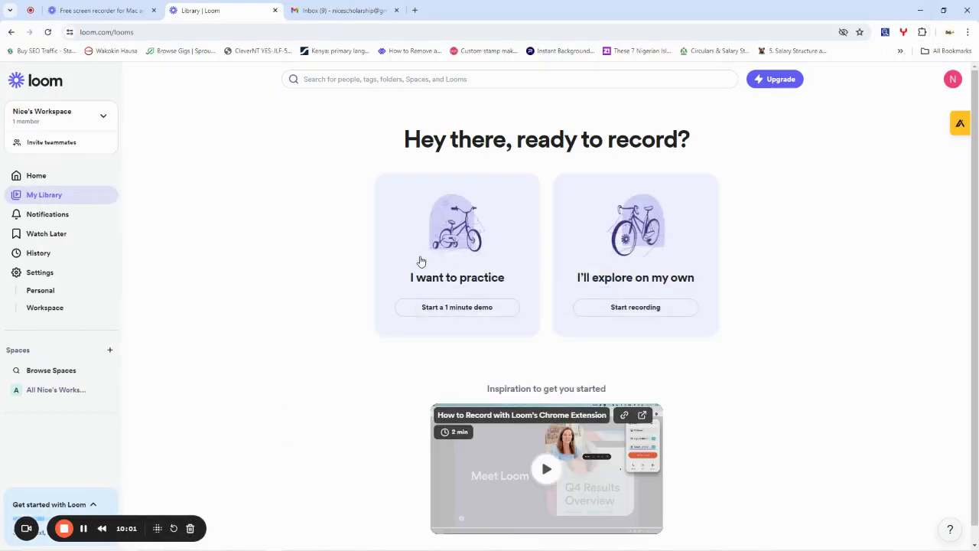